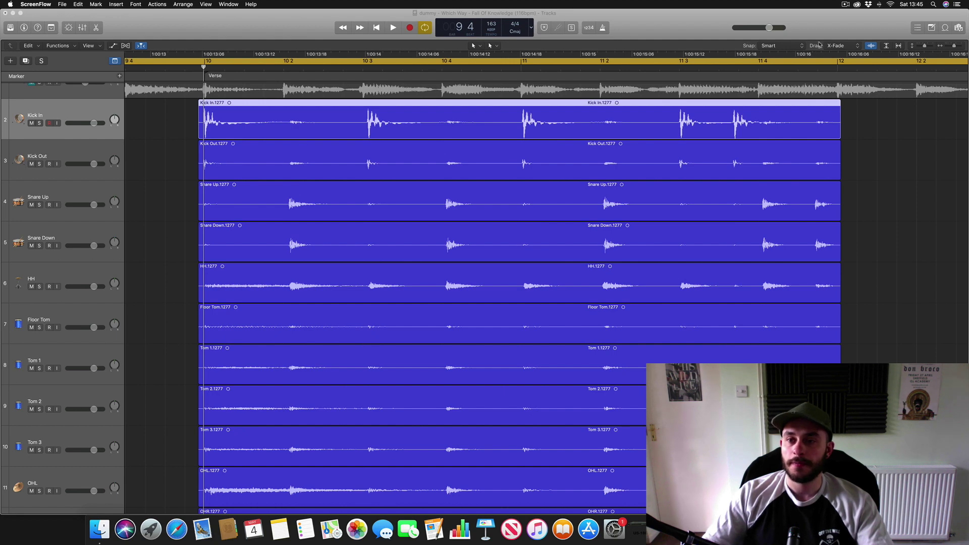
Choose X-Fade as the region drag mode
{"action": "left_click", "coordinate": [836, 46]}
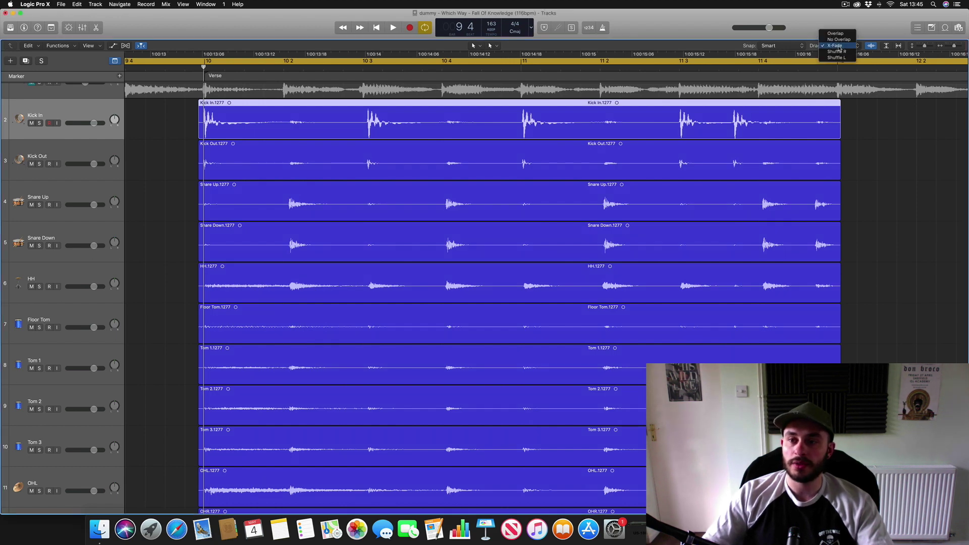
{"action": "left_click", "coordinate": [845, 47]}
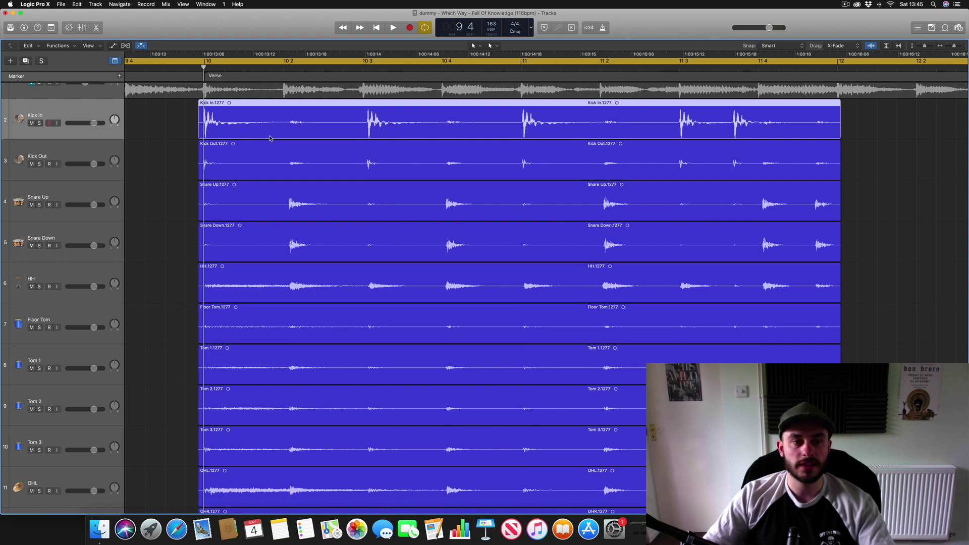
Try Beat snapping for moving the Kick In region, and return the snap mode to Smart
{"action": "scroll", "coordinate": [273, 123], "scroll_direction": "up", "scroll_amount": 3}
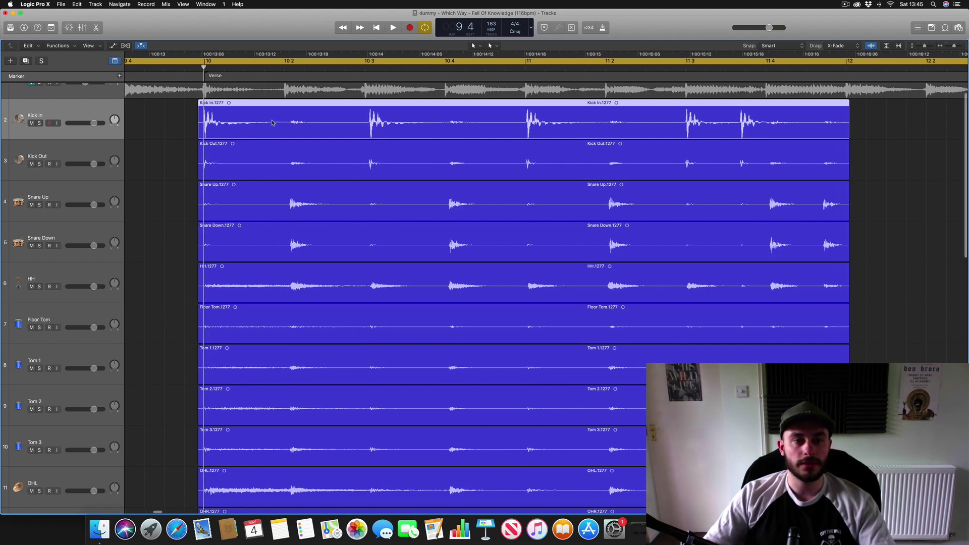
{"action": "scroll", "coordinate": [273, 123], "scroll_direction": "left", "scroll_amount": 5}
{"action": "scroll", "coordinate": [272, 123], "scroll_direction": "down", "scroll_amount": 1}
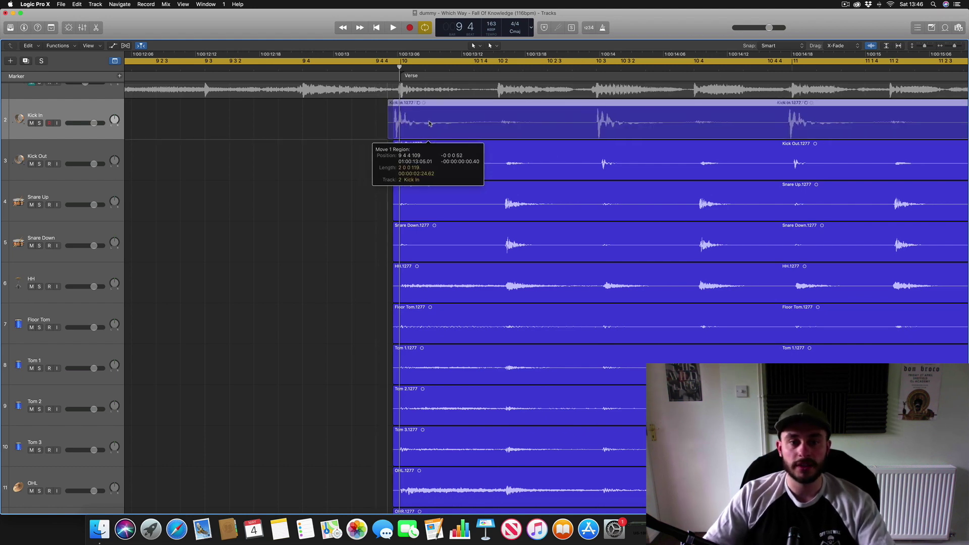
{"action": "mouse_move", "coordinate": [786, 48]}
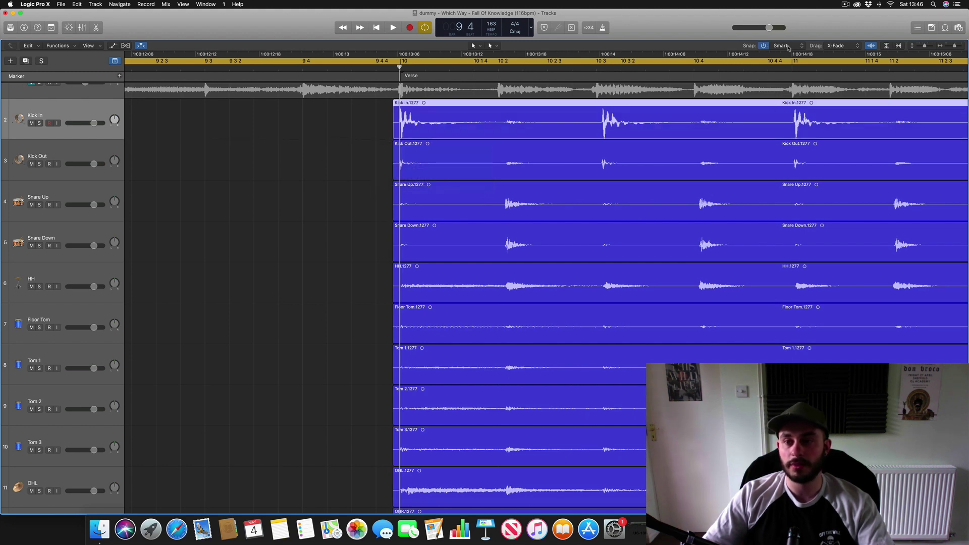
{"action": "left_click", "coordinate": [789, 46]}
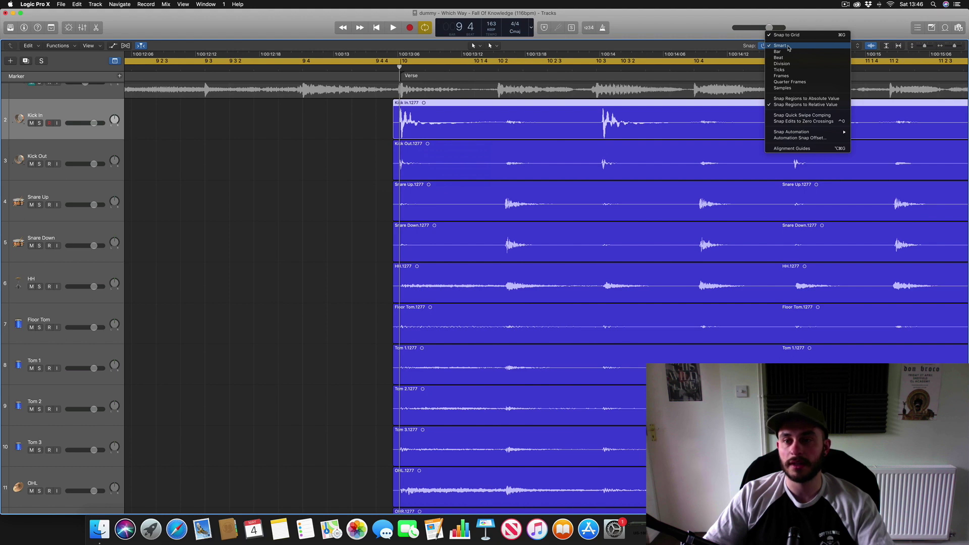
{"action": "left_click", "coordinate": [789, 47]}
{"action": "left_click", "coordinate": [789, 48]}
{"action": "left_click", "coordinate": [792, 59]}
{"action": "mouse_move", "coordinate": [536, 123]}
{"action": "left_mouse_down"}
{"action": "mouse_move", "coordinate": [463, 120]}
{"action": "mouse_move", "coordinate": [548, 123]}
{"action": "left_mouse_up"}
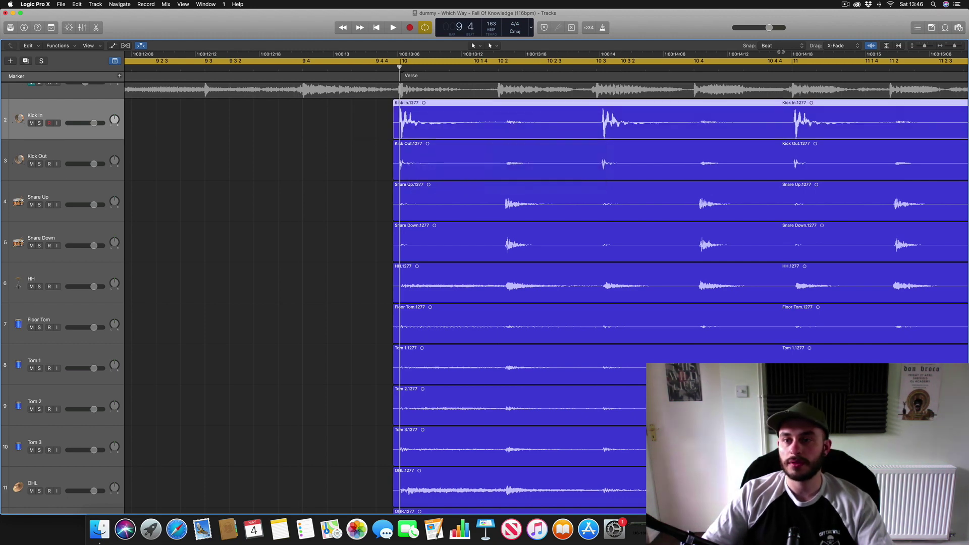
{"action": "left_click", "coordinate": [783, 46]}
{"action": "left_click", "coordinate": [780, 34]}
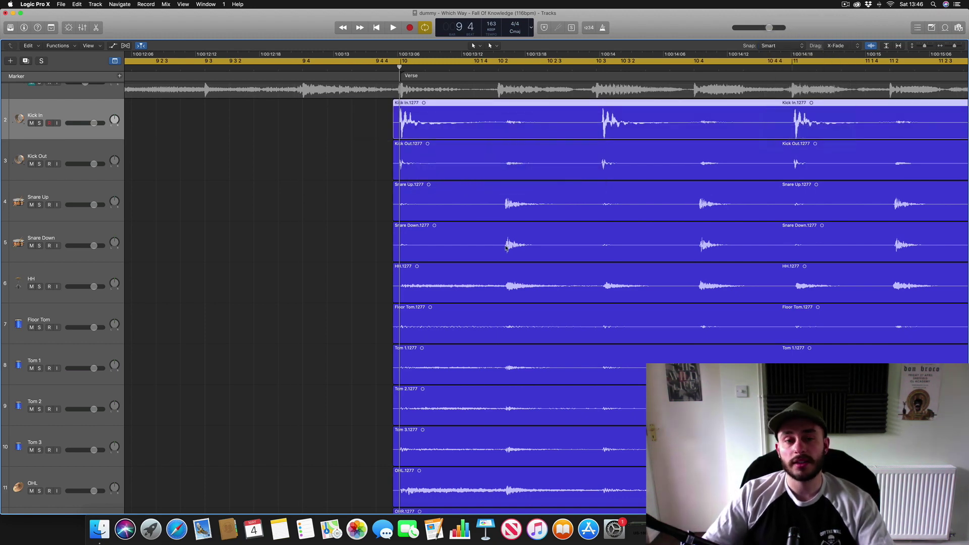
Examine the first kick transient at bar 10 against the grid line and playhead
{"action": "scroll", "coordinate": [506, 247], "scroll_direction": "right", "scroll_amount": 10}
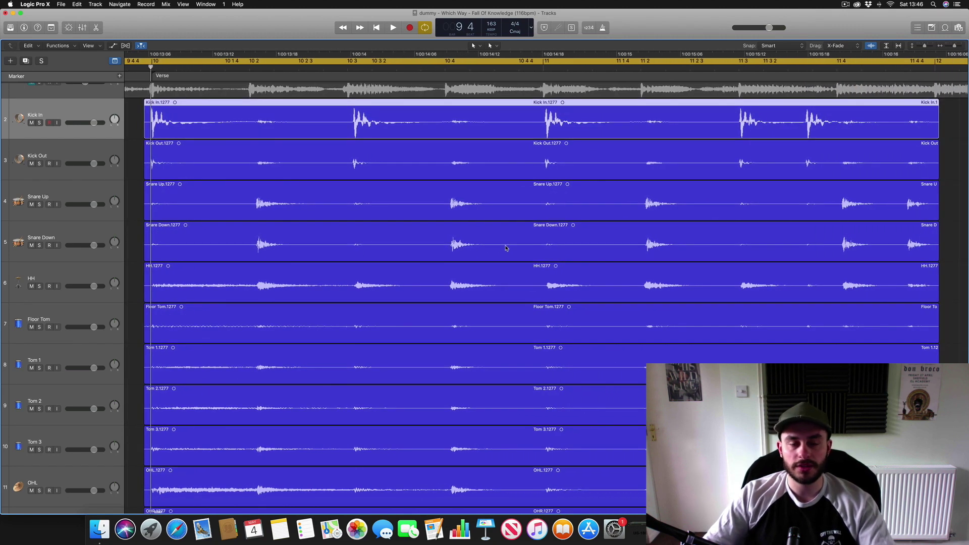
{"action": "scroll", "coordinate": [521, 205], "scroll_direction": "left", "scroll_amount": 14}
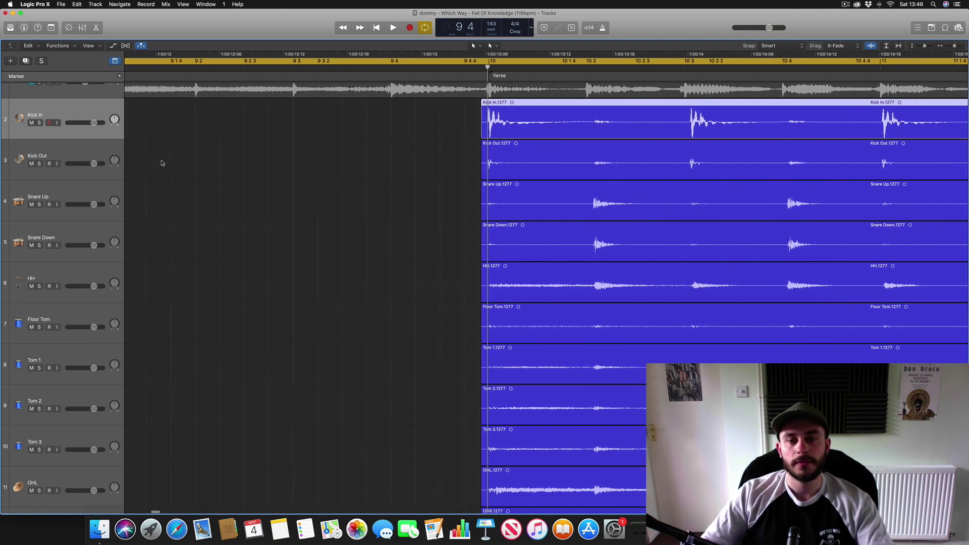
{"action": "key", "text": "super+Right"}
{"action": "key", "text": "super+Right"}
{"action": "key", "text": "super+Right"}
{"action": "key", "text": "super+Right"}
{"action": "key", "text": "super+Right"}
{"action": "key", "text": "super+Right"}
{"action": "key", "text": "super+Right"}
{"action": "key", "text": "super+Right"}
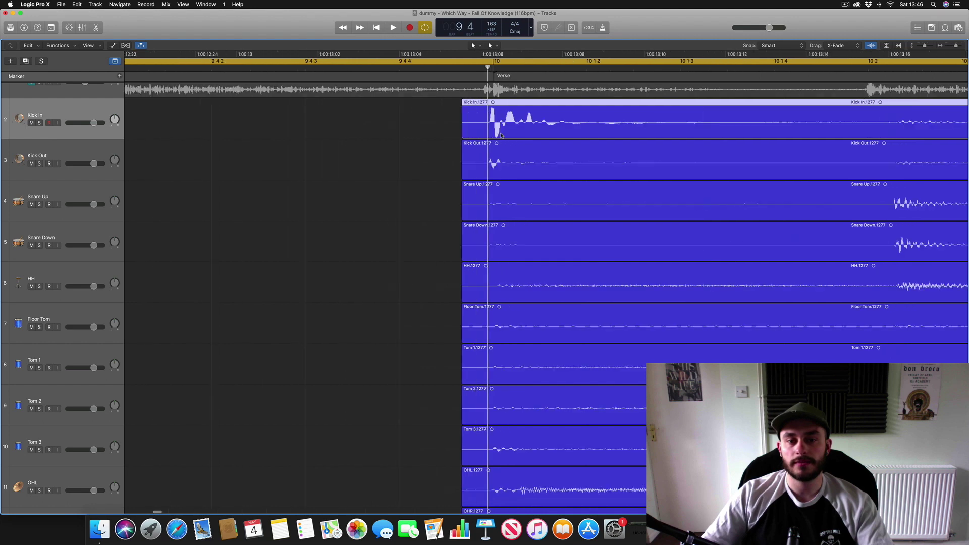
{"action": "scroll", "coordinate": [501, 135], "scroll_direction": "right", "scroll_amount": 3}
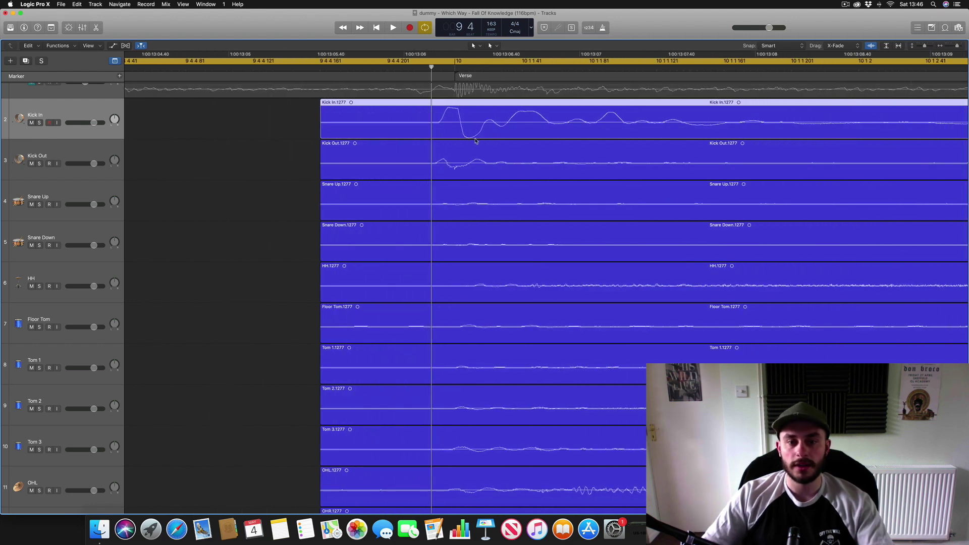
{"action": "scroll", "coordinate": [426, 126], "scroll_direction": "right", "scroll_amount": 4}
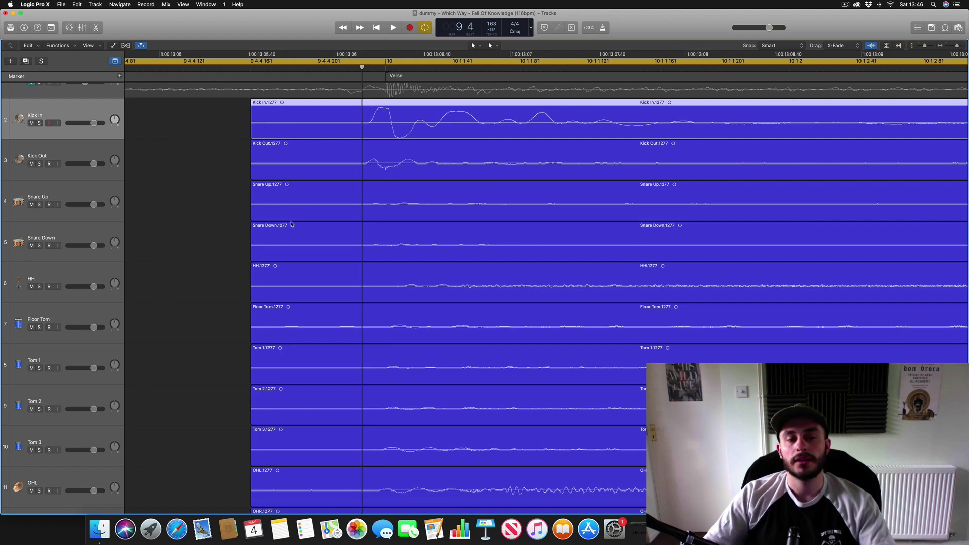
Place the playhead at the start of bar 10, where the Verse marker begins
{"action": "key", "text": "super+Left"}
{"action": "key", "text": "super+Left"}
{"action": "key", "text": "super+Left"}
{"action": "key", "text": "super+Left"}
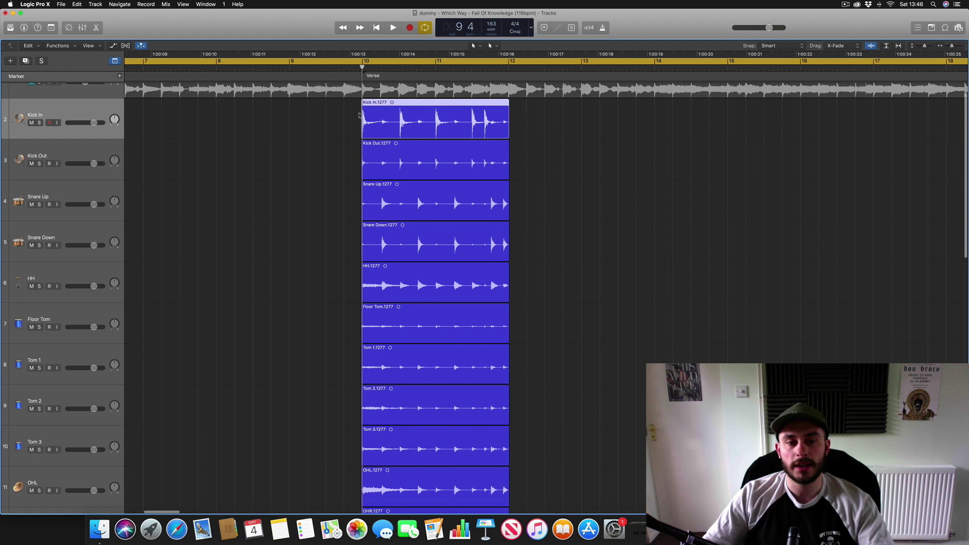
{"action": "left_click", "coordinate": [363, 68]}
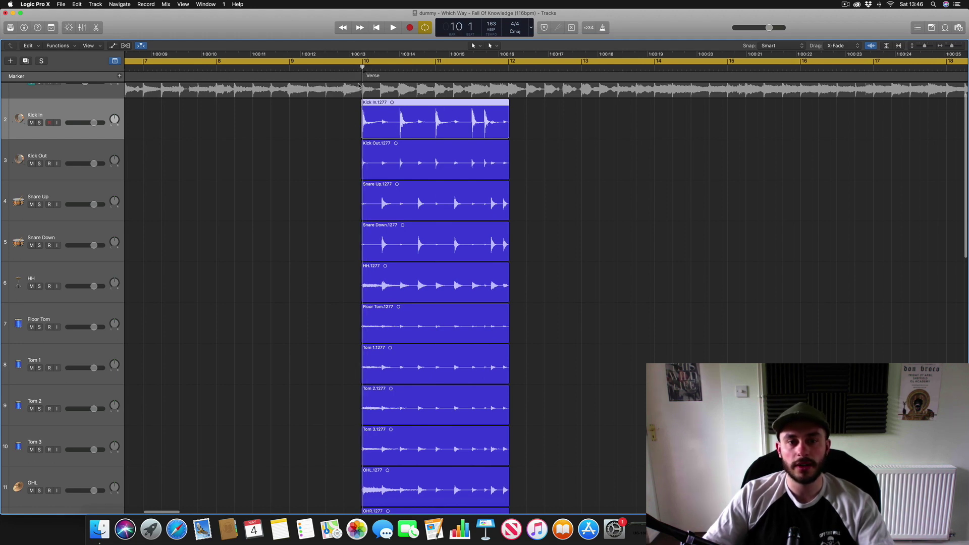
Inspect how the first kick waveform lines up with the playhead at position 10 1
{"action": "key", "text": "super+Right"}
{"action": "key", "text": "super+Right"}
{"action": "key", "text": "super+Right"}
{"action": "key", "text": "super+Right"}
{"action": "key", "text": "super+Right"}
{"action": "key", "text": "super+Right"}
{"action": "key", "text": "super+Right"}
{"action": "key", "text": "super+Right"}
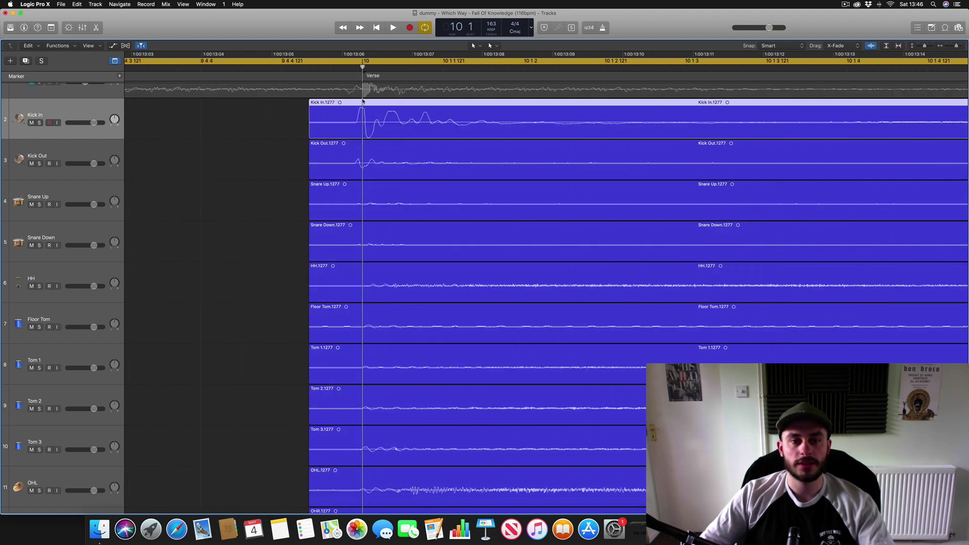
Compare the kick and snare hits with the beat lines across bars 10 and 11
{"action": "key", "text": "super+Left"}
{"action": "key", "text": "super+Left"}
{"action": "key", "text": "super+Left"}
{"action": "scroll", "coordinate": [363, 102], "scroll_direction": "right", "scroll_amount": 7}
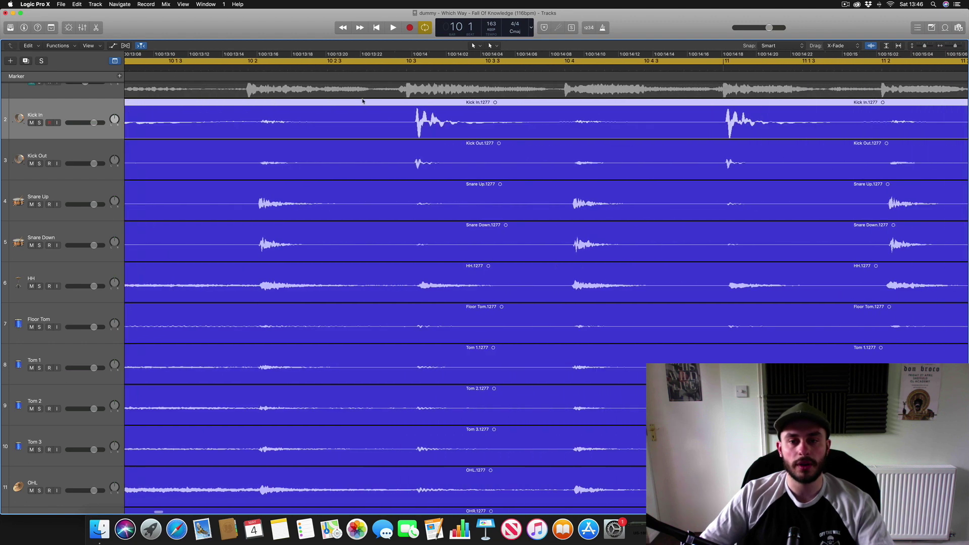
{"action": "key", "text": "super+Left"}
{"action": "key", "text": "super+Left"}
{"action": "key", "text": "super+Left"}
{"action": "key", "text": "super+Left"}
{"action": "key", "text": "super+Right"}
{"action": "scroll", "coordinate": [362, 102], "scroll_direction": "left", "scroll_amount": 5}
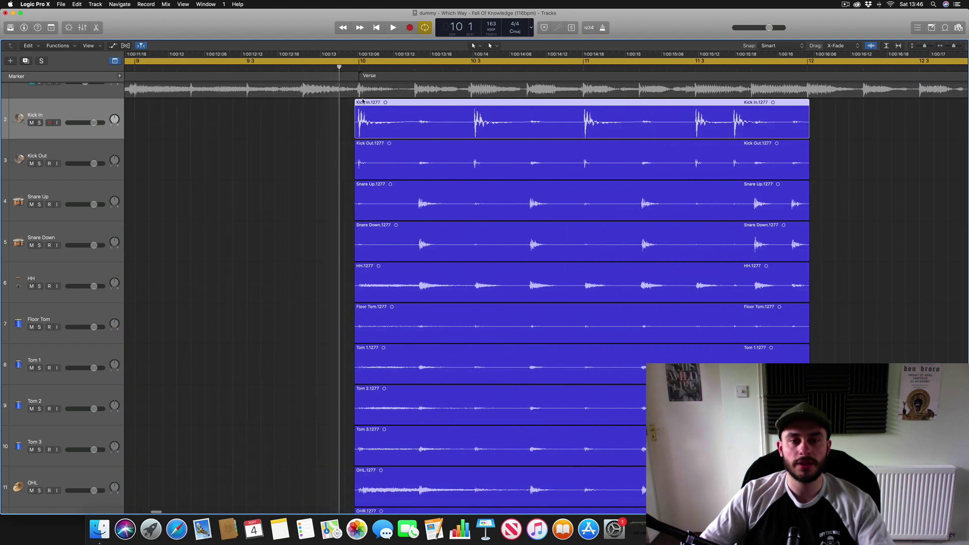
{"action": "scroll", "coordinate": [362, 101], "scroll_direction": "right", "scroll_amount": 3}
{"action": "key", "text": "super+Right"}
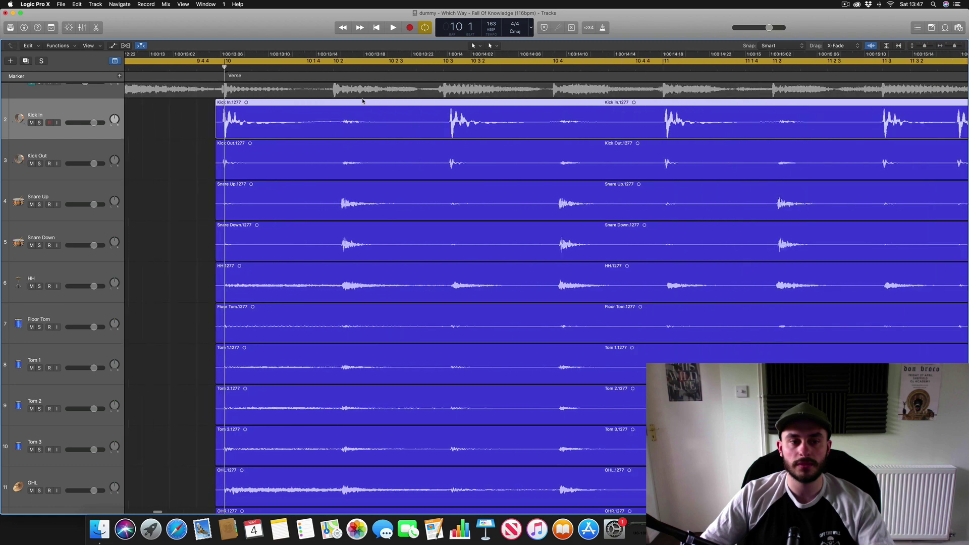
{"action": "scroll", "coordinate": [362, 101], "scroll_direction": "right", "scroll_amount": 4}
{"action": "scroll", "coordinate": [362, 101], "scroll_direction": "left", "scroll_amount": 4}
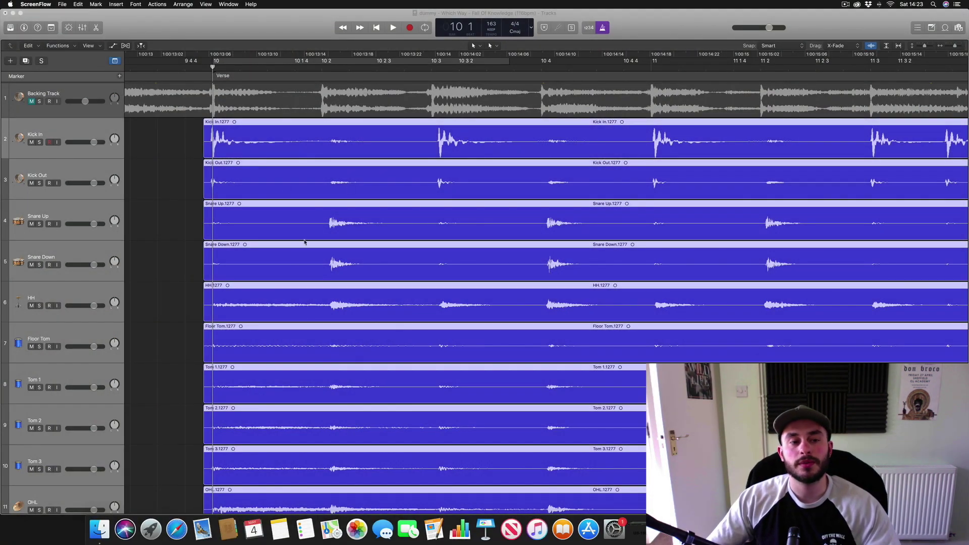
Look through the selected drum regions from the Kick In track down to Room R
{"action": "scroll", "coordinate": [326, 228], "scroll_direction": "down", "scroll_amount": 5}
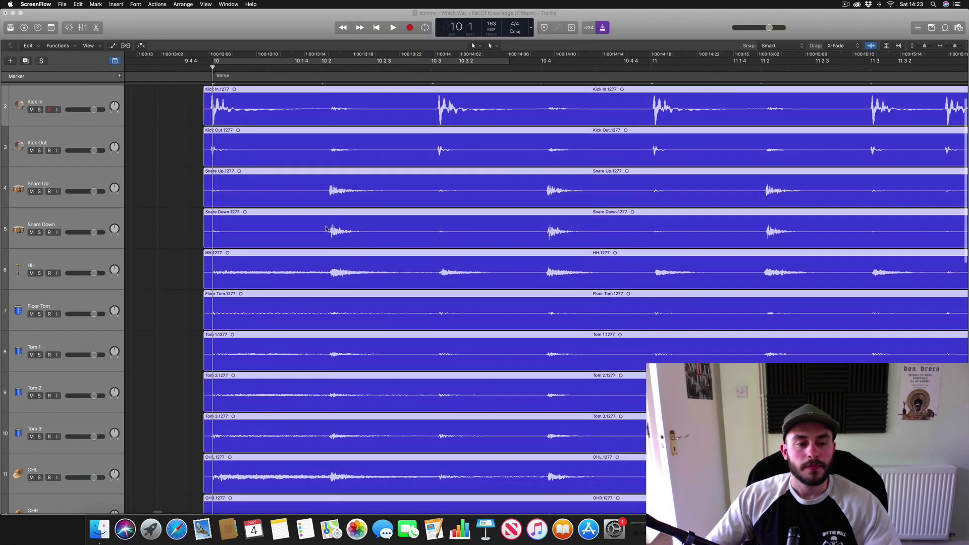
{"action": "scroll", "coordinate": [326, 229], "scroll_direction": "down", "scroll_amount": 2}
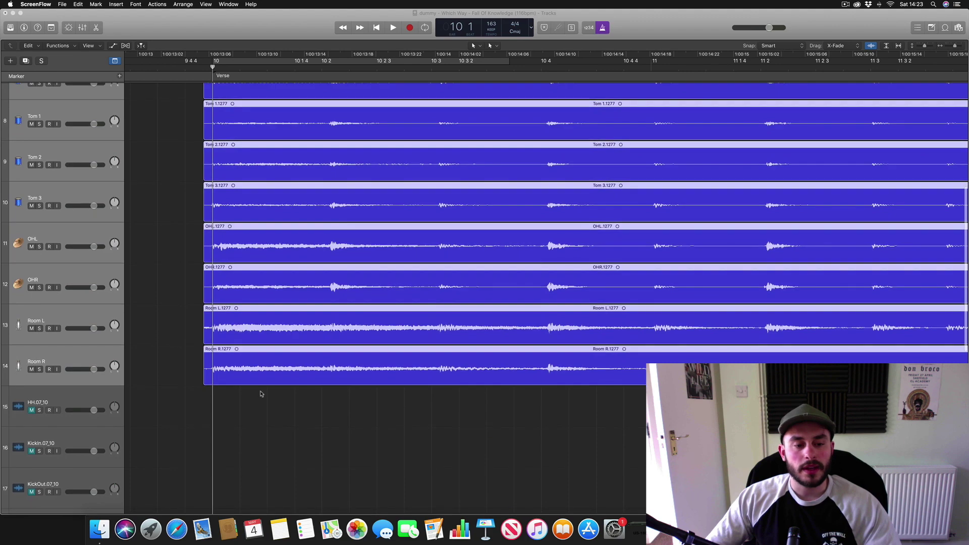
{"action": "scroll", "coordinate": [258, 256], "scroll_direction": "up", "scroll_amount": 8}
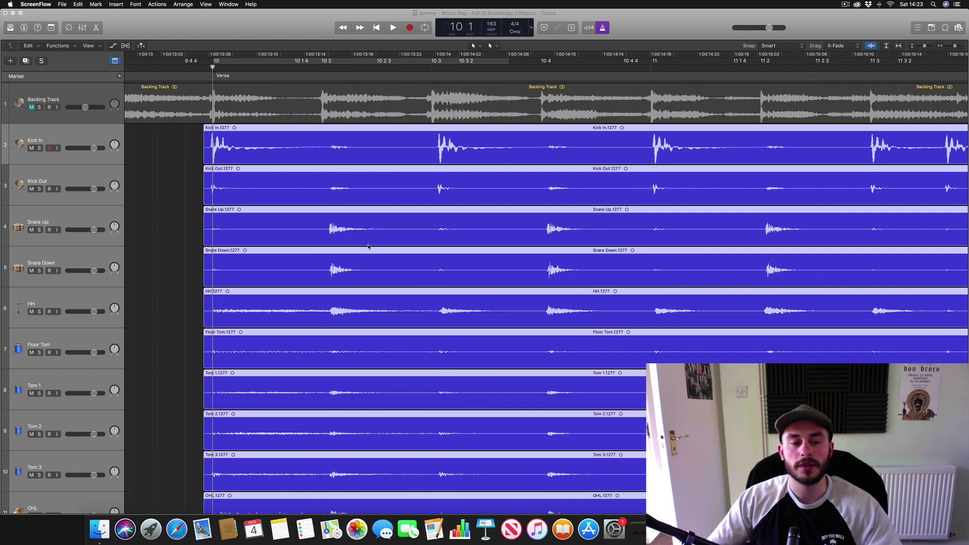
{"action": "scroll", "coordinate": [239, 220], "scroll_direction": "down", "scroll_amount": 3}
{"action": "scroll", "coordinate": [247, 258], "scroll_direction": "up", "scroll_amount": 3}
{"action": "scroll", "coordinate": [254, 296], "scroll_direction": "down", "scroll_amount": 2}
{"action": "scroll", "coordinate": [254, 296], "scroll_direction": "up", "scroll_amount": 2}
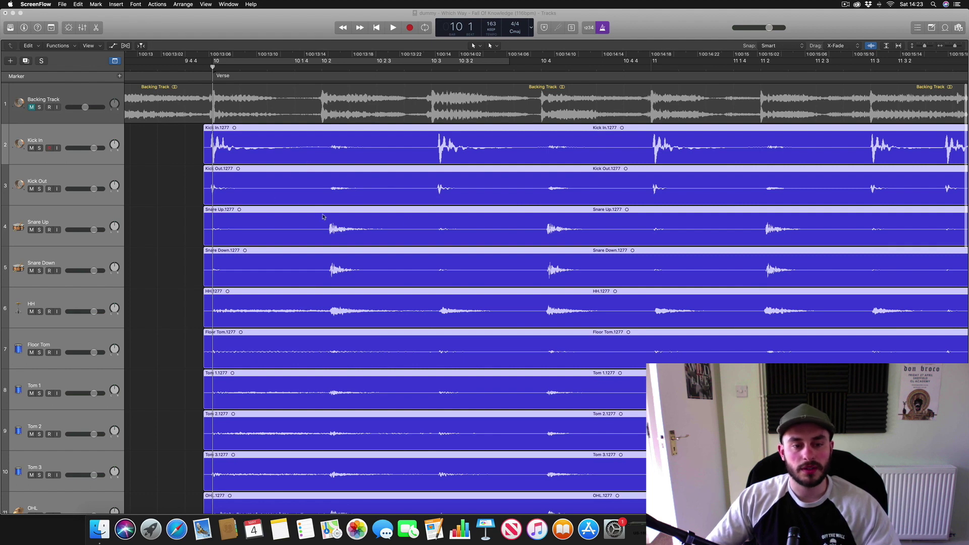
Review the drum hits on the tom, overhead and room tracks across bars 10 and 11
{"action": "scroll", "coordinate": [400, 274], "scroll_direction": "right", "scroll_amount": 3}
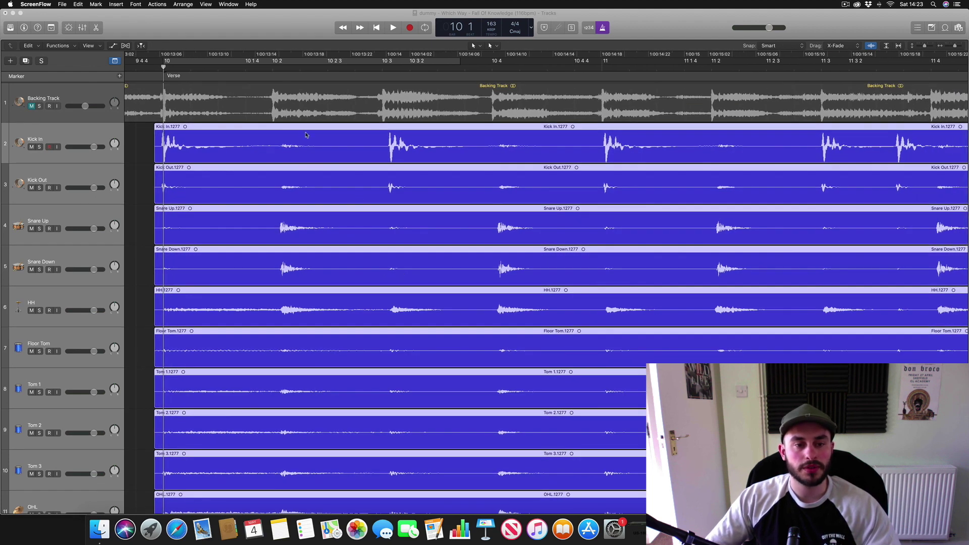
{"action": "scroll", "coordinate": [301, 290], "scroll_direction": "down", "scroll_amount": 4}
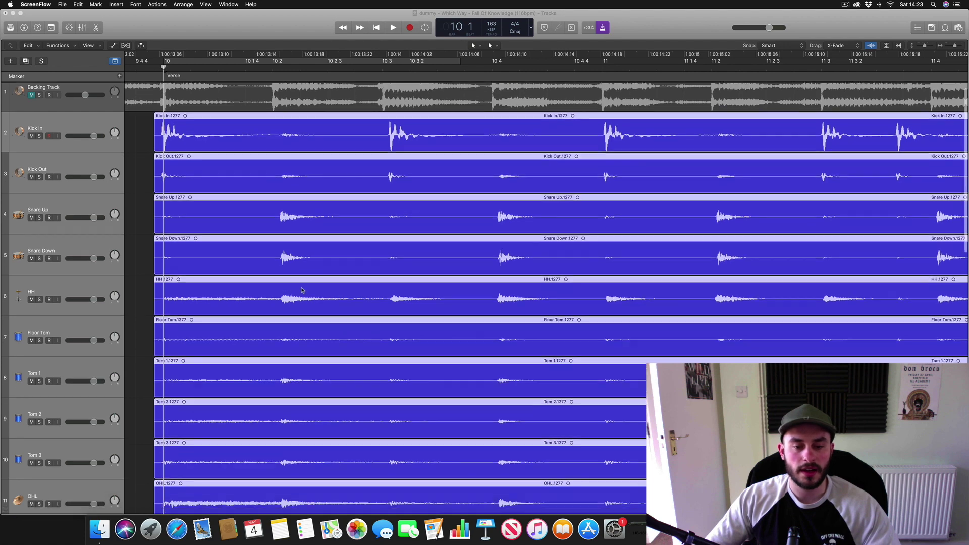
{"action": "scroll", "coordinate": [340, 317], "scroll_direction": "down", "scroll_amount": 5}
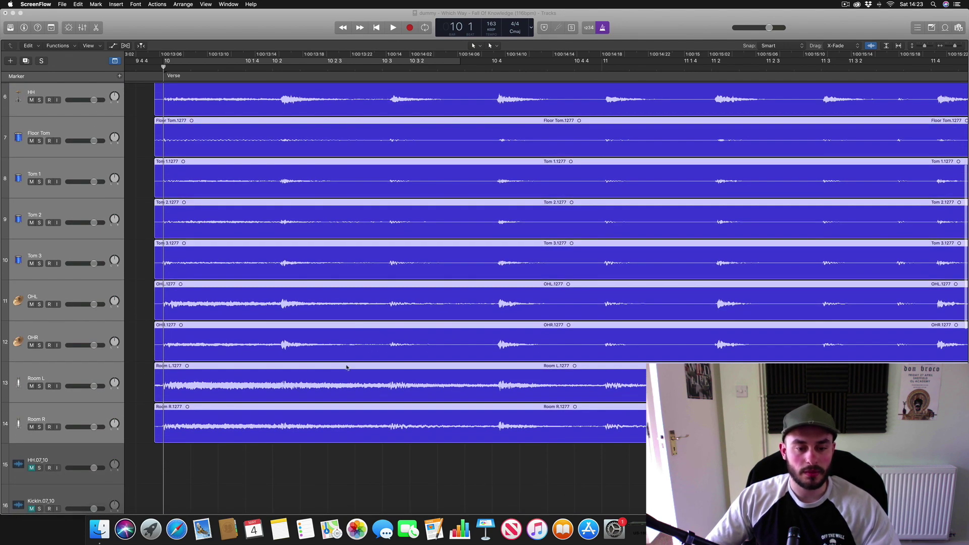
{"action": "scroll", "coordinate": [369, 380], "scroll_direction": "left", "scroll_amount": 2}
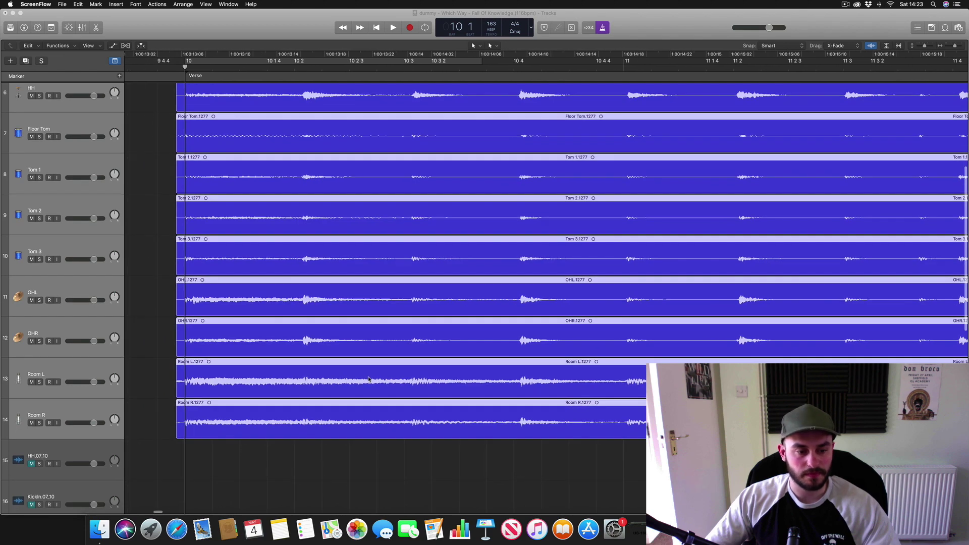
{"action": "scroll", "coordinate": [368, 380], "scroll_direction": "right", "scroll_amount": 6}
{"action": "scroll", "coordinate": [369, 380], "scroll_direction": "left", "scroll_amount": 3}
{"action": "scroll", "coordinate": [369, 379], "scroll_direction": "down", "scroll_amount": 4}
{"action": "scroll", "coordinate": [369, 380], "scroll_direction": "left", "scroll_amount": 3}
{"action": "scroll", "coordinate": [369, 380], "scroll_direction": "right", "scroll_amount": 2}
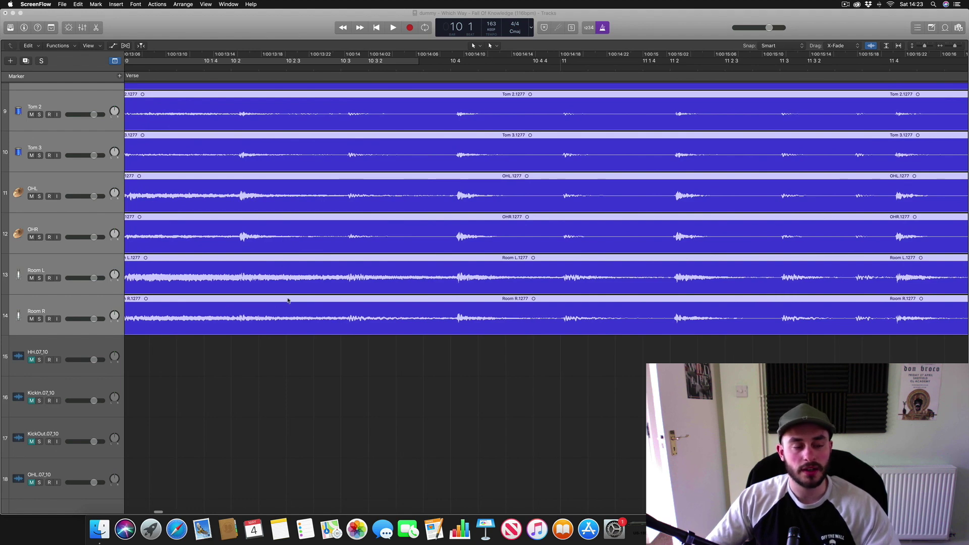
{"action": "scroll", "coordinate": [266, 213], "scroll_direction": "up", "scroll_amount": 3}
{"action": "scroll", "coordinate": [267, 213], "scroll_direction": "left", "scroll_amount": 3}
{"action": "scroll", "coordinate": [266, 213], "scroll_direction": "left", "scroll_amount": 2}
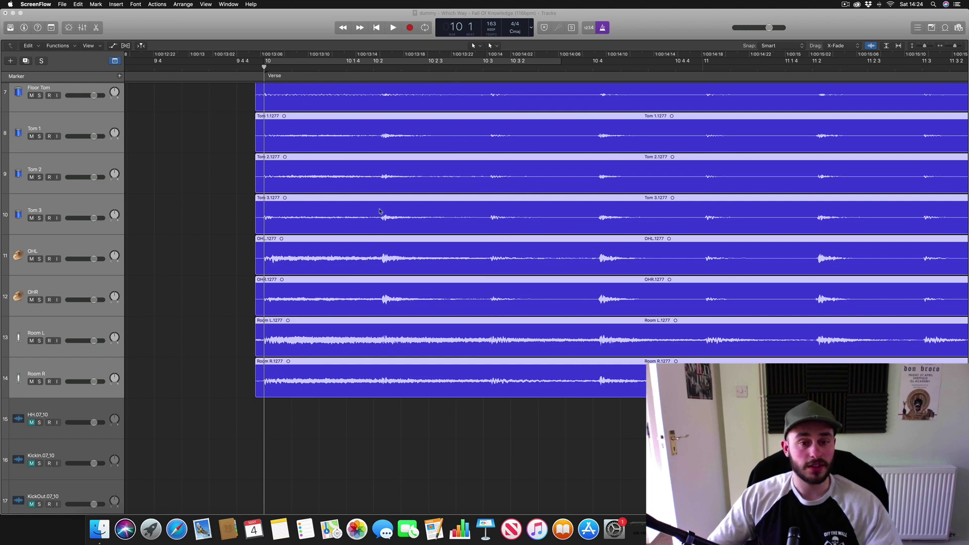
Place the playhead slightly before beat 10 2, ahead of the first snare hit
{"action": "scroll", "coordinate": [380, 211], "scroll_direction": "up", "scroll_amount": 6}
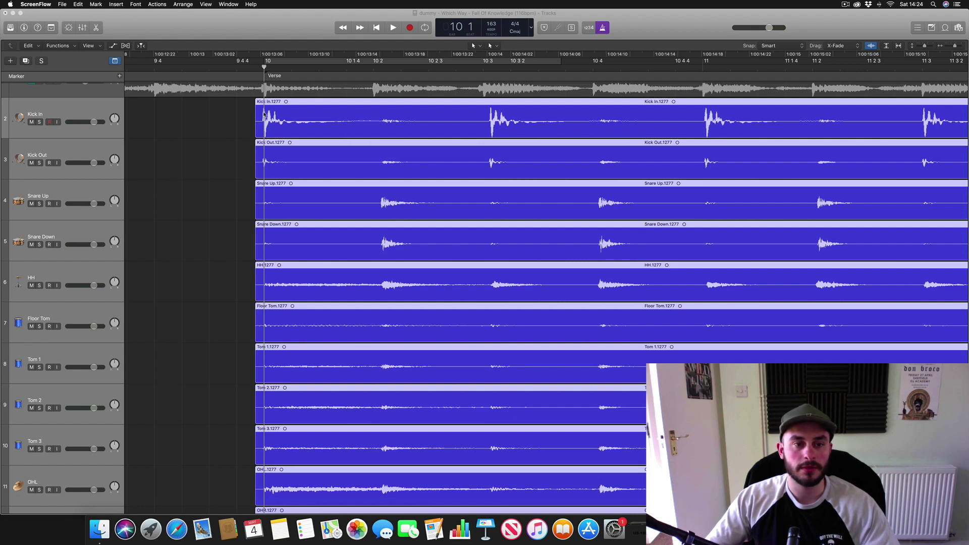
{"action": "left_click", "coordinate": [374, 68]}
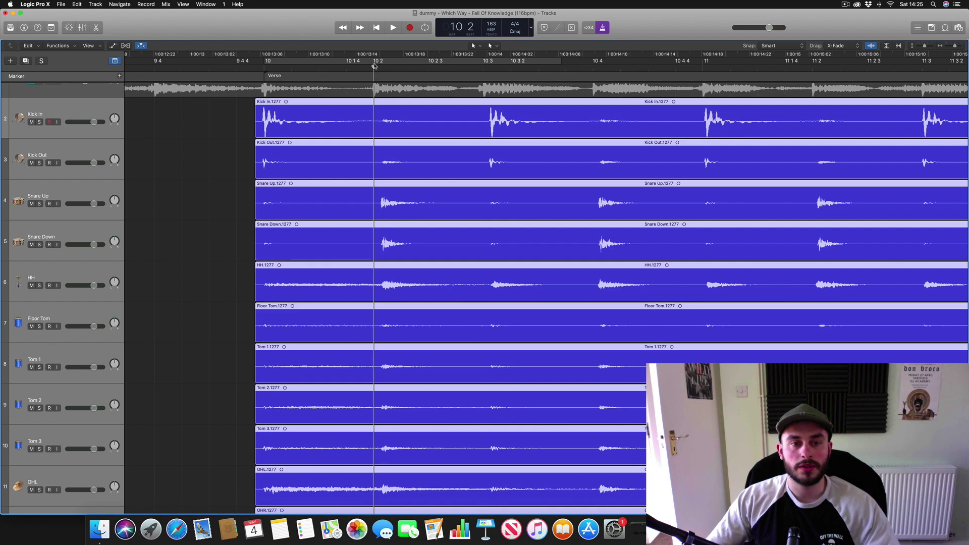
{"action": "left_click_drag", "start_coordinate": [373, 68], "coordinate": [370, 69]}
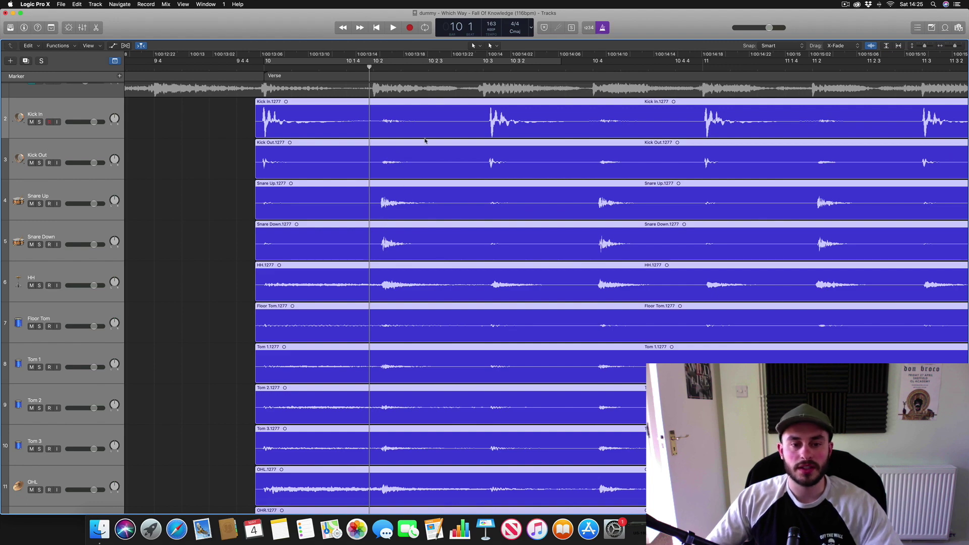
{"action": "scroll", "coordinate": [387, 429], "scroll_direction": "down", "scroll_amount": 5}
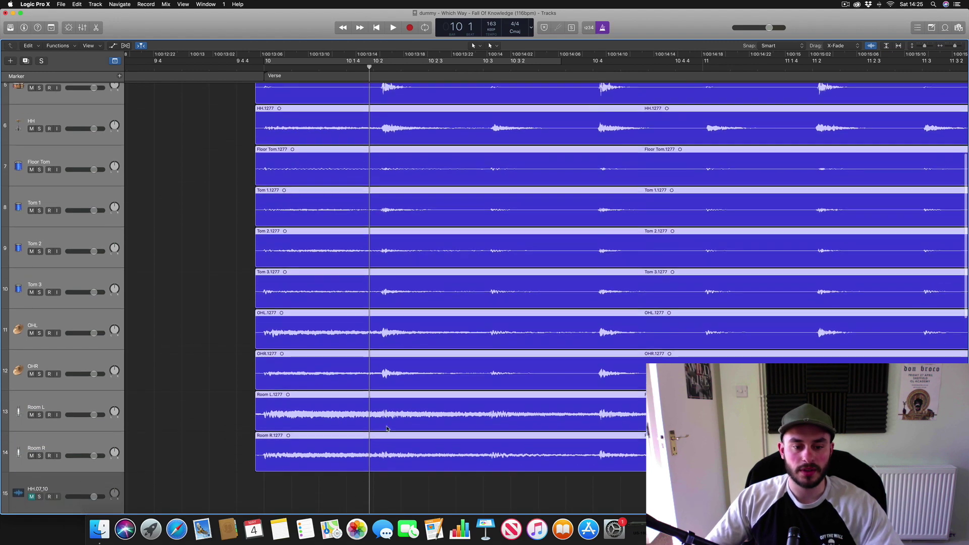
{"action": "scroll", "coordinate": [374, 343], "scroll_direction": "up", "scroll_amount": 5}
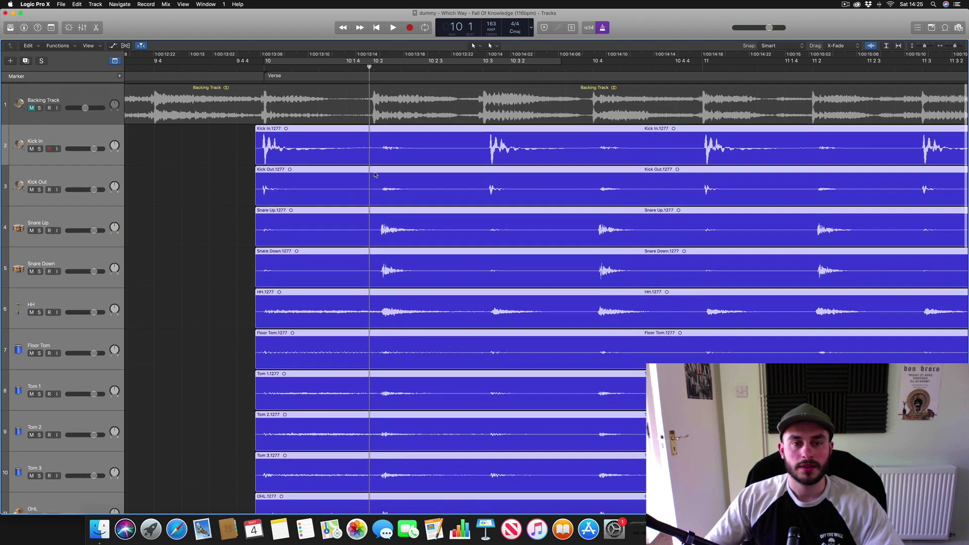
Split the selected drum regions just before the first snare hit and move the right-hand regions earlier so the hit lines up with beat 10 2
{"action": "key", "text": "super+t"}
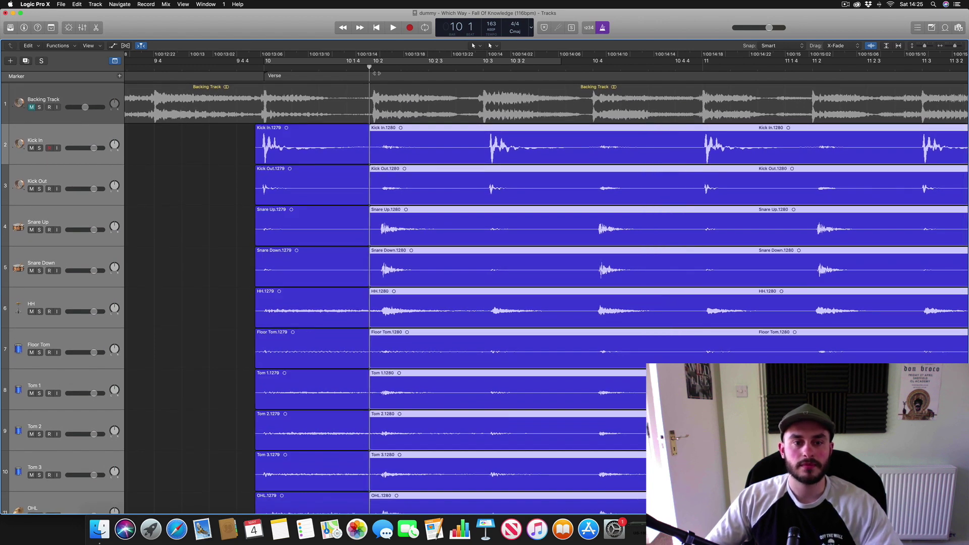
{"action": "left_click_drag", "start_coordinate": [370, 66], "coordinate": [373, 66]}
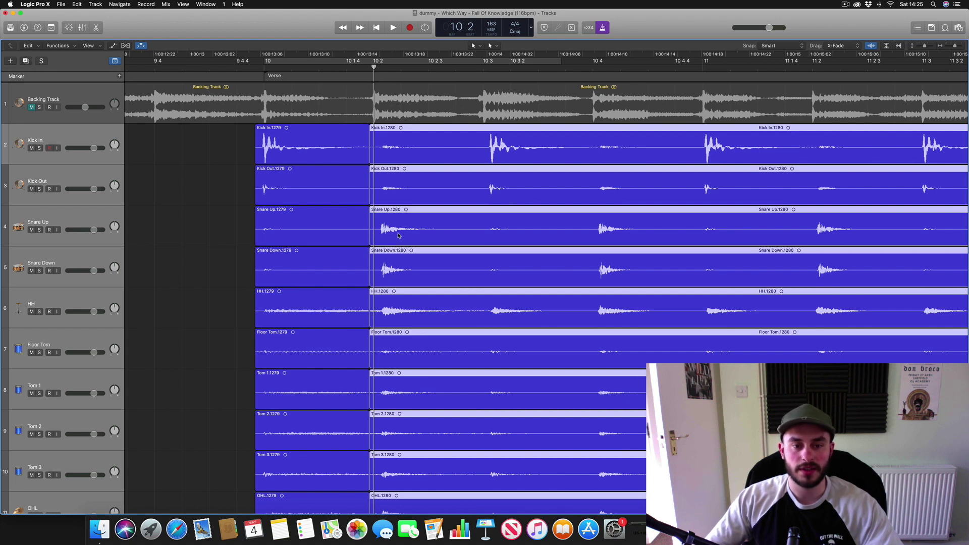
{"action": "left_click_drag", "start_coordinate": [411, 231], "coordinate": [404, 229]}
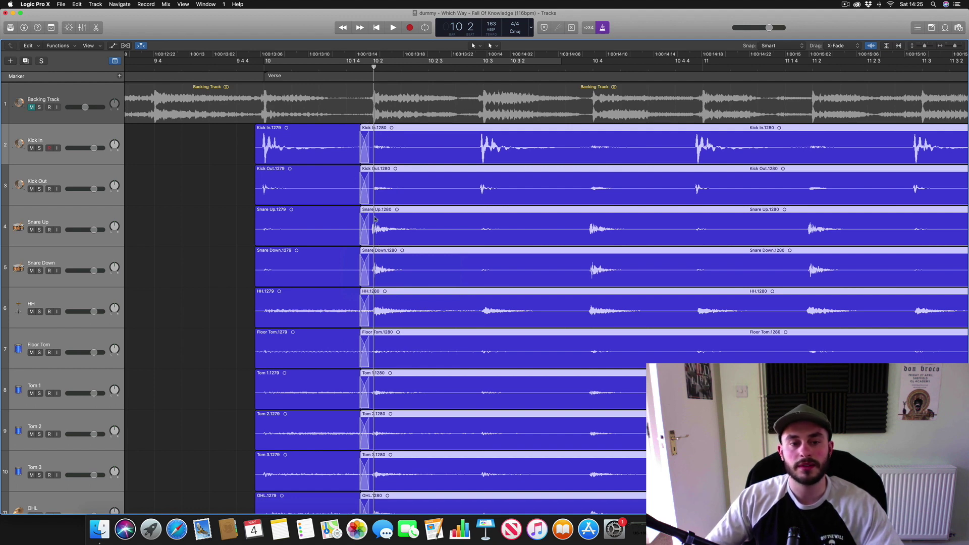
Split the selected drum regions slightly before beat 10 3, ahead of the next kick hit
{"action": "scroll", "coordinate": [404, 165], "scroll_direction": "right", "scroll_amount": 5}
{"action": "scroll", "coordinate": [427, 167], "scroll_direction": "right", "scroll_amount": 2}
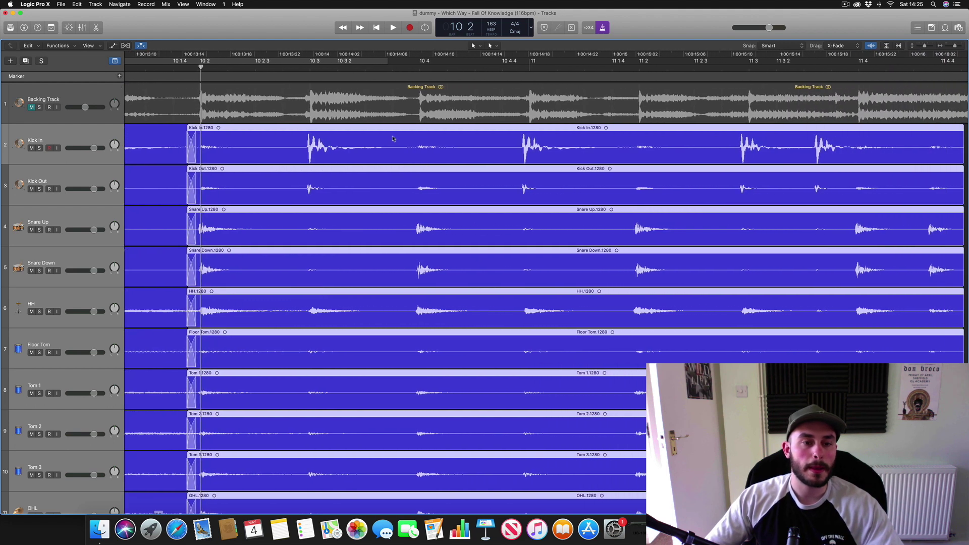
{"action": "left_click", "coordinate": [310, 67]}
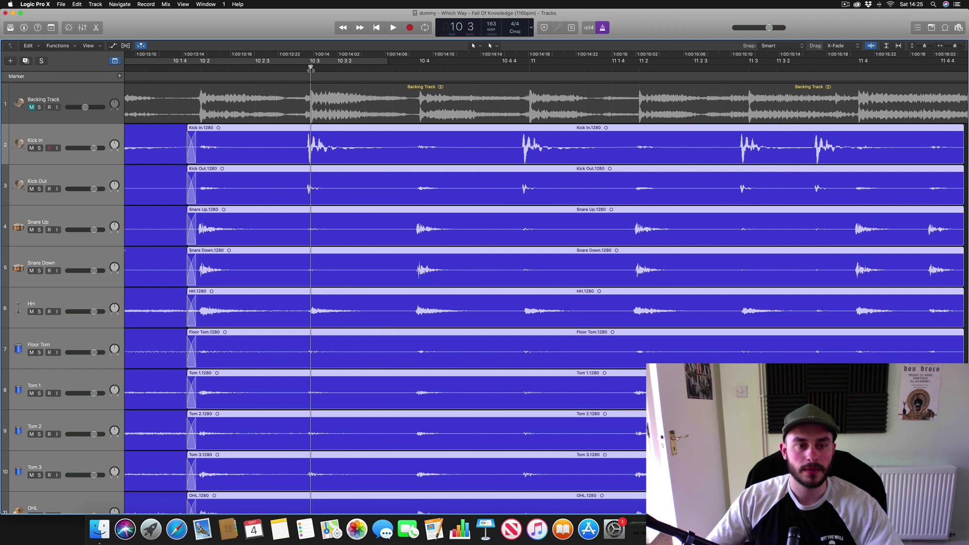
{"action": "left_click_drag", "start_coordinate": [312, 67], "coordinate": [307, 69]}
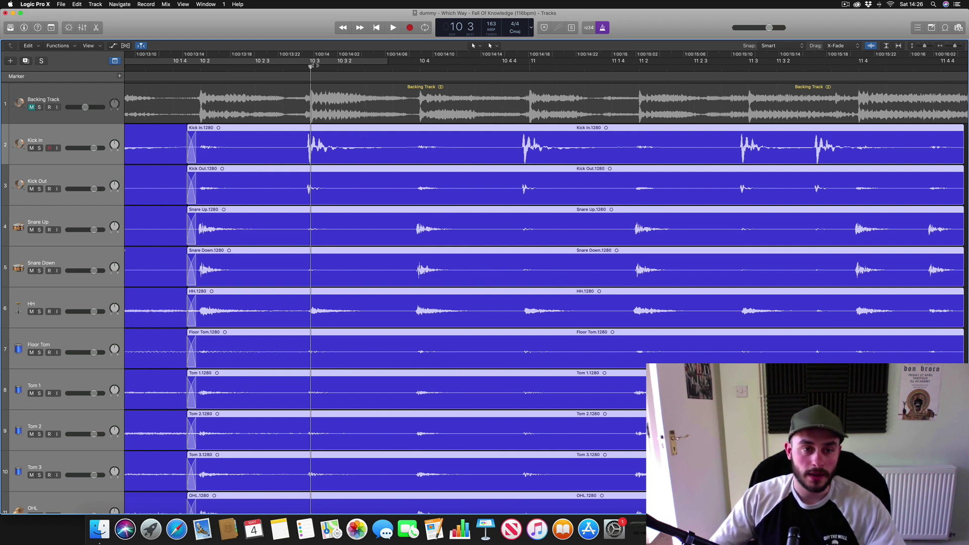
{"action": "left_click_drag", "start_coordinate": [310, 67], "coordinate": [297, 68]}
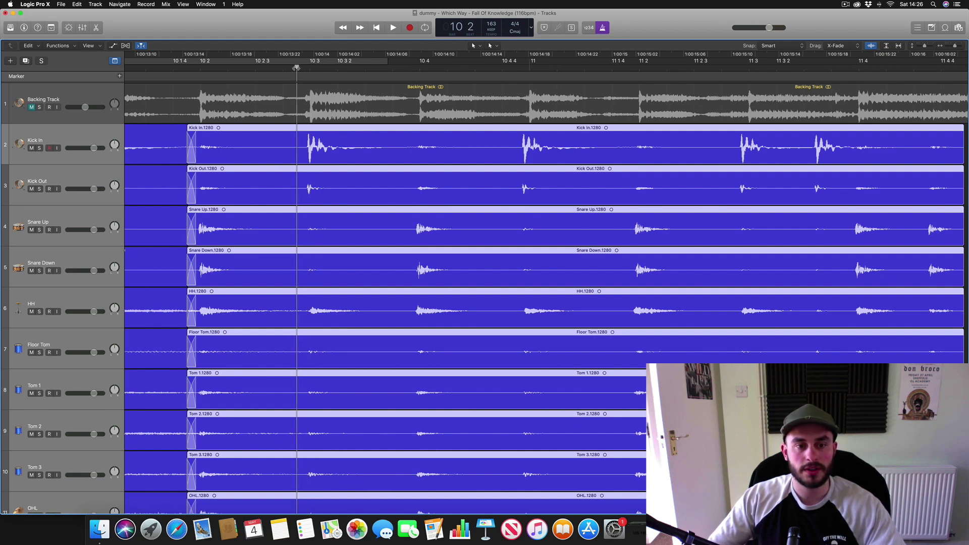
{"action": "key", "text": "super+t"}
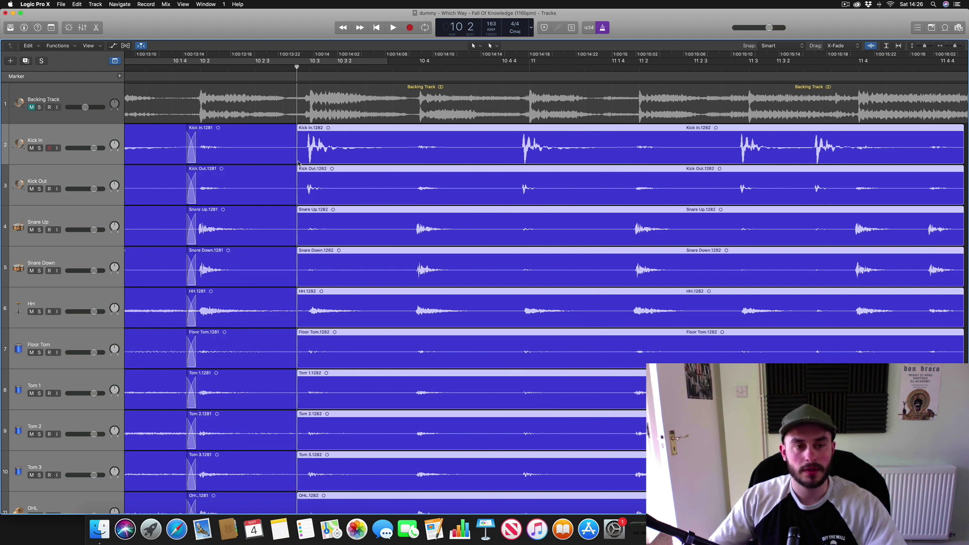
Align the kick hit with beat 10 3 and overlap the regions' start with the preceding ones in a short crossfade
{"action": "left_click", "coordinate": [317, 67]}
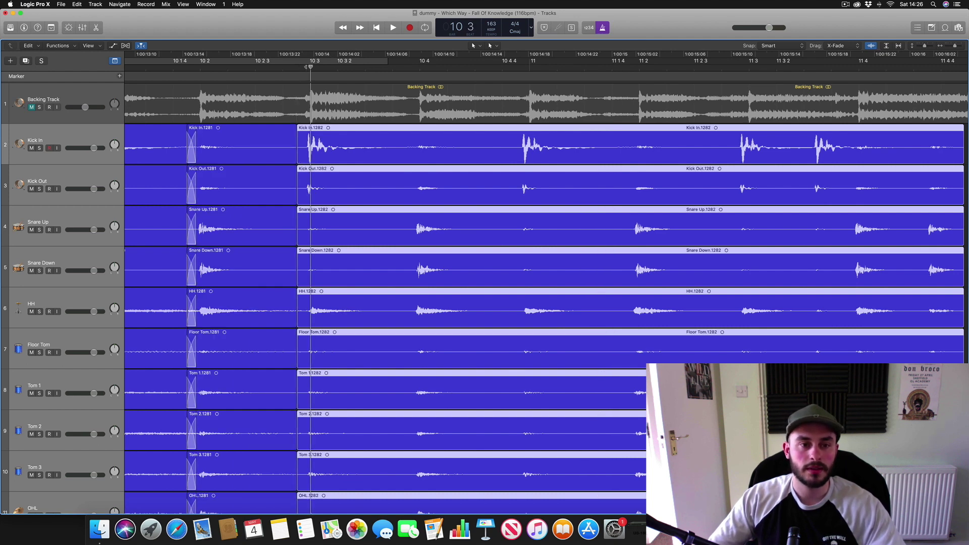
{"action": "left_click_drag", "start_coordinate": [315, 153], "coordinate": [293, 154]}
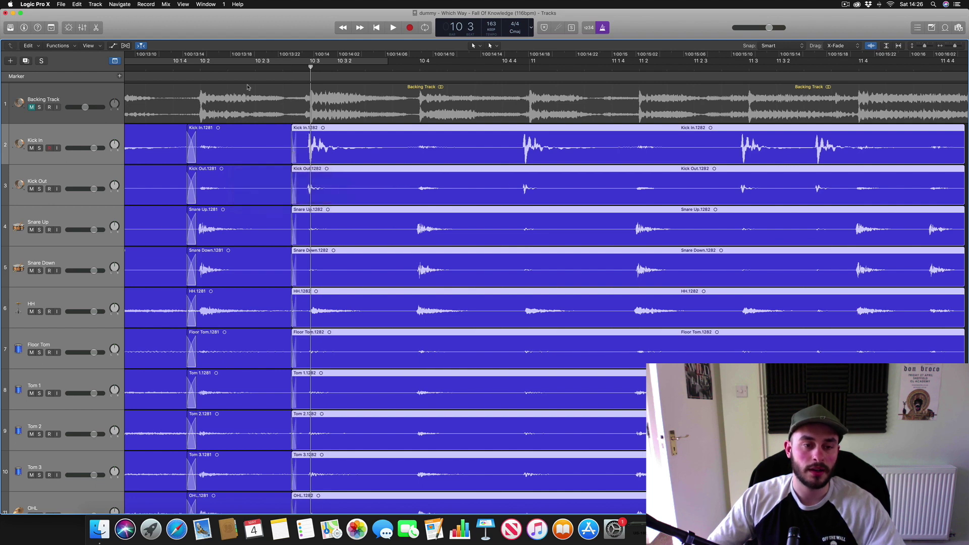